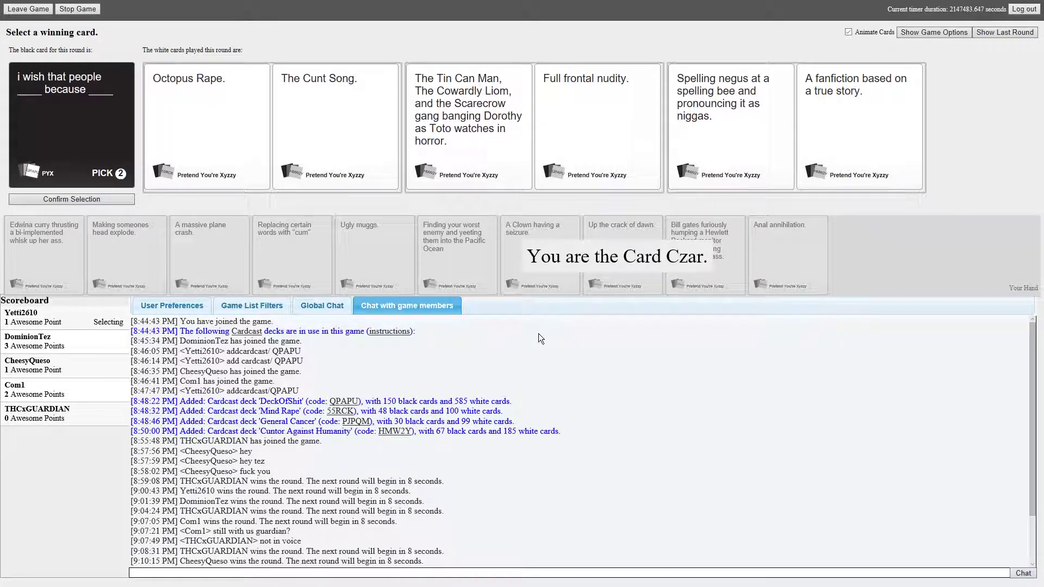
Pick 'The Tin Can Man' white cards as this round's winner and confirm.
{"action": "left_click", "coordinate": [482, 137]}
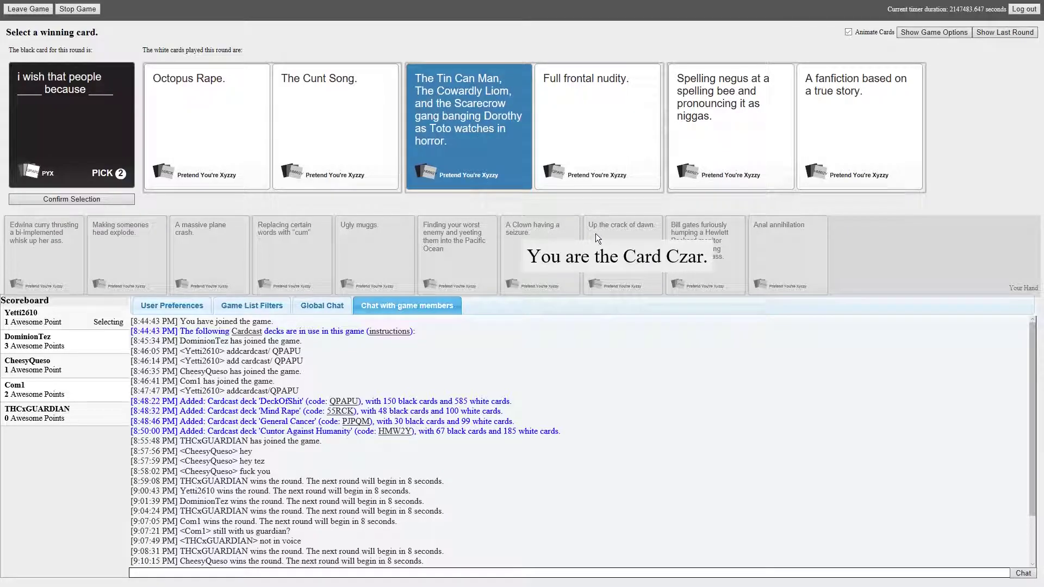
{"action": "left_click", "coordinate": [105, 201]}
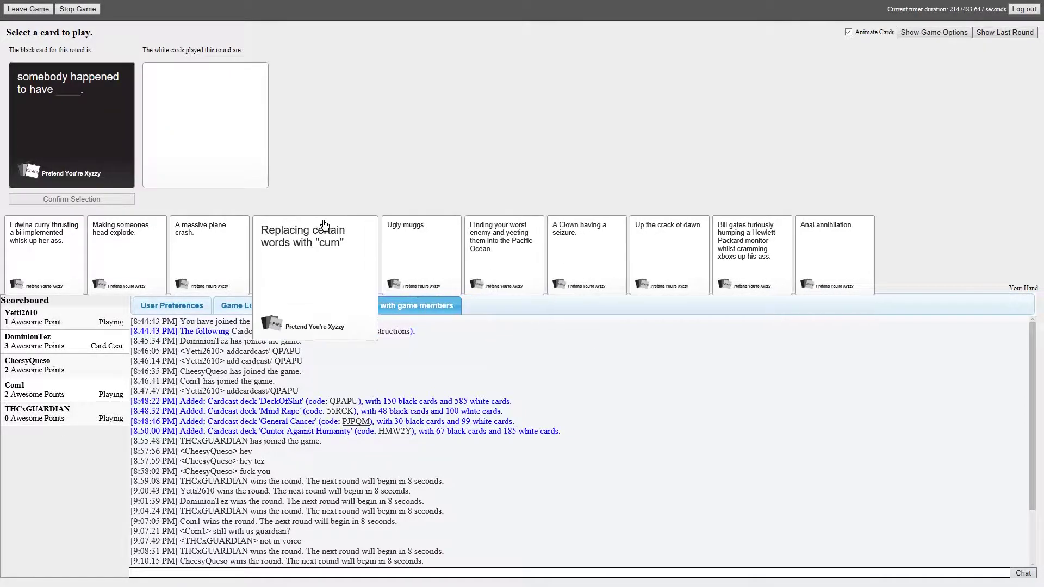
Select the clown card, then swap to the Edwina curry card and submit it.
{"action": "left_click", "coordinate": [563, 261]}
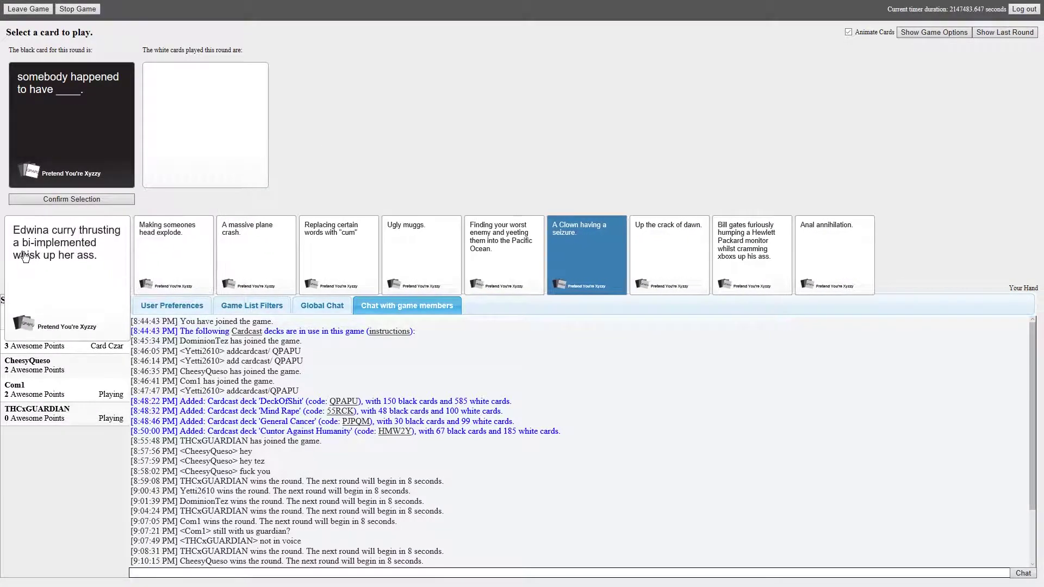
{"action": "left_click", "coordinate": [73, 271]}
{"action": "left_click", "coordinate": [90, 196]}
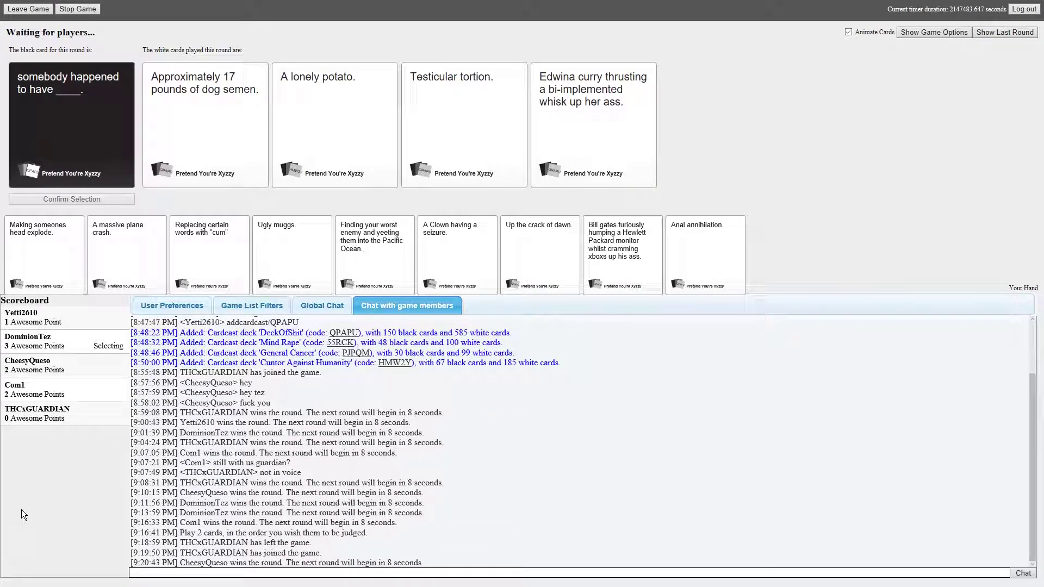
{"action": "scroll", "coordinate": [555, 457], "scroll_direction": "up", "scroll_amount": 2}
{"action": "scroll", "coordinate": [522, 440], "scroll_direction": "down", "scroll_amount": 2}
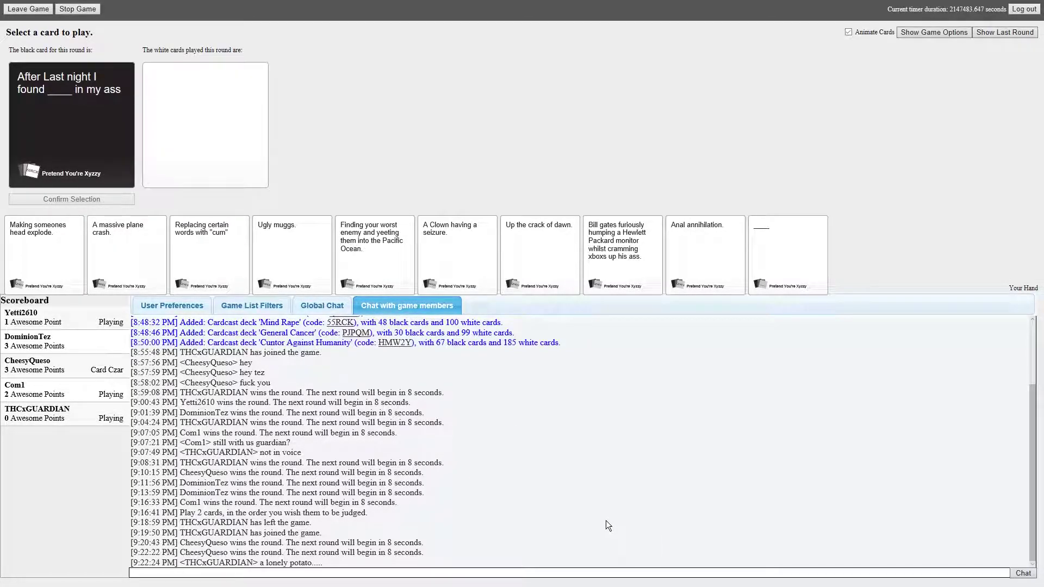
Submit the blank card and accept its custom wording for the 'After last night I found' prompt.
{"action": "left_click", "coordinate": [794, 269]}
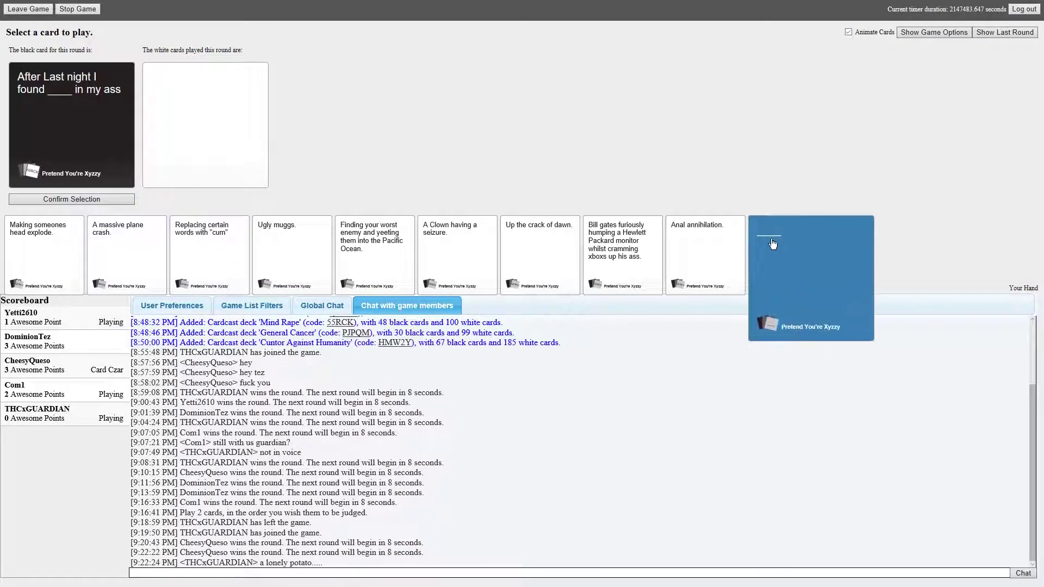
{"action": "left_click", "coordinate": [108, 200]}
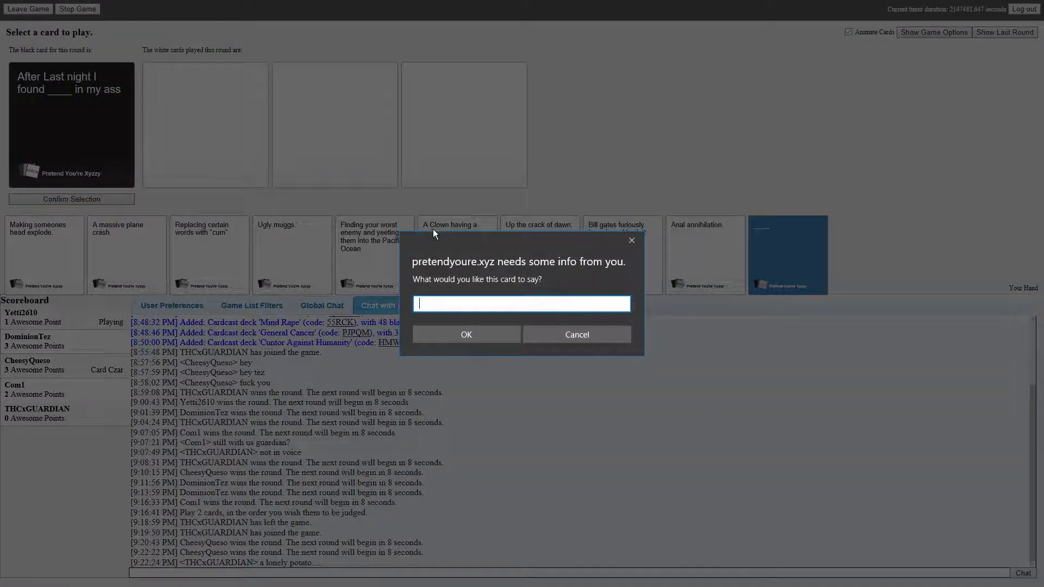
{"action": "type", "text": "T"}
{"action": "type", "text": "he roaste"}
{"action": "type", "text": "d remains o"}
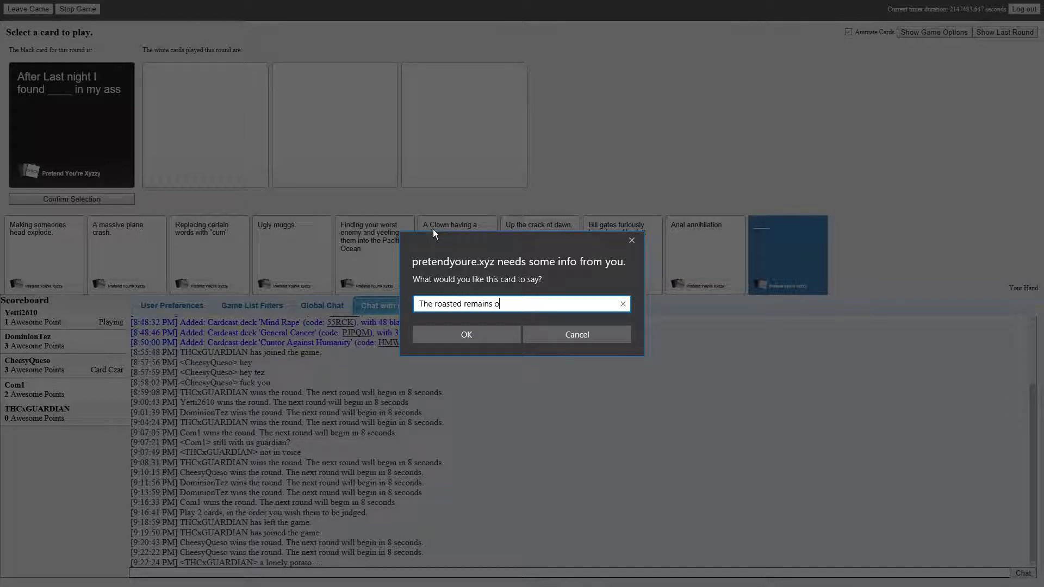
{"action": "type", "text": "f a"}
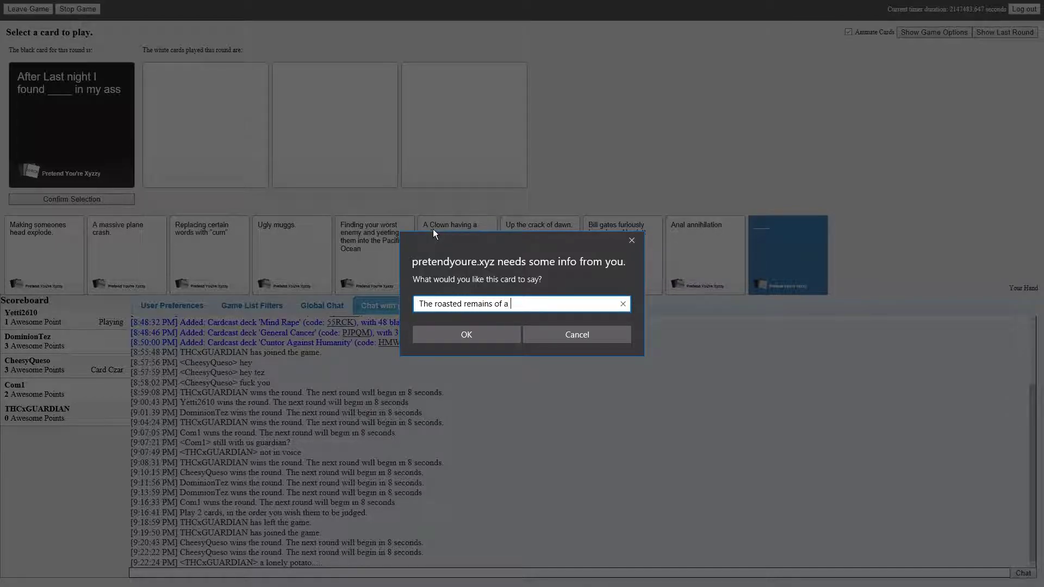
{"action": "type", "text": " jew"}
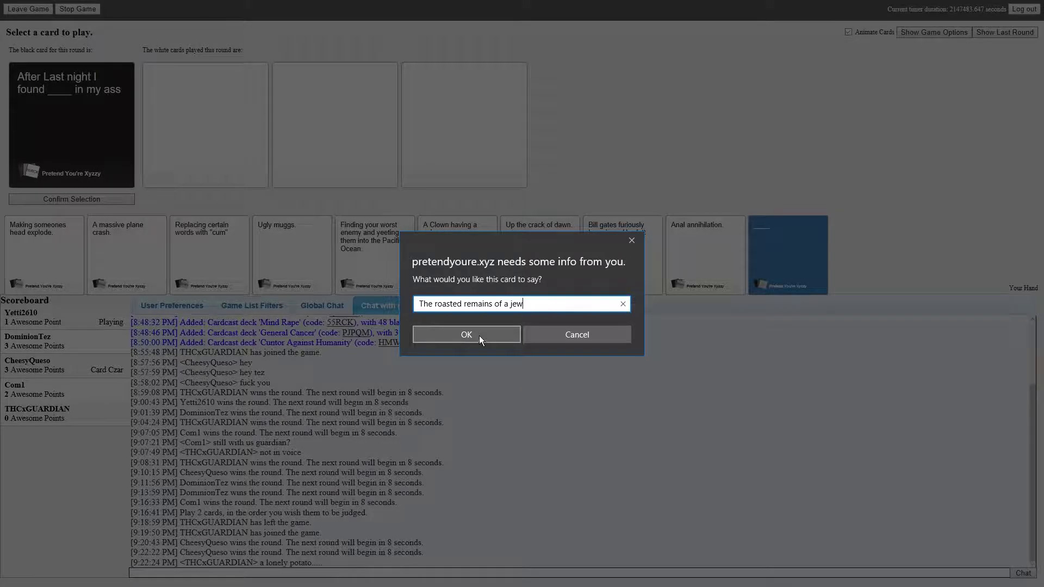
{"action": "left_click", "coordinate": [469, 334]}
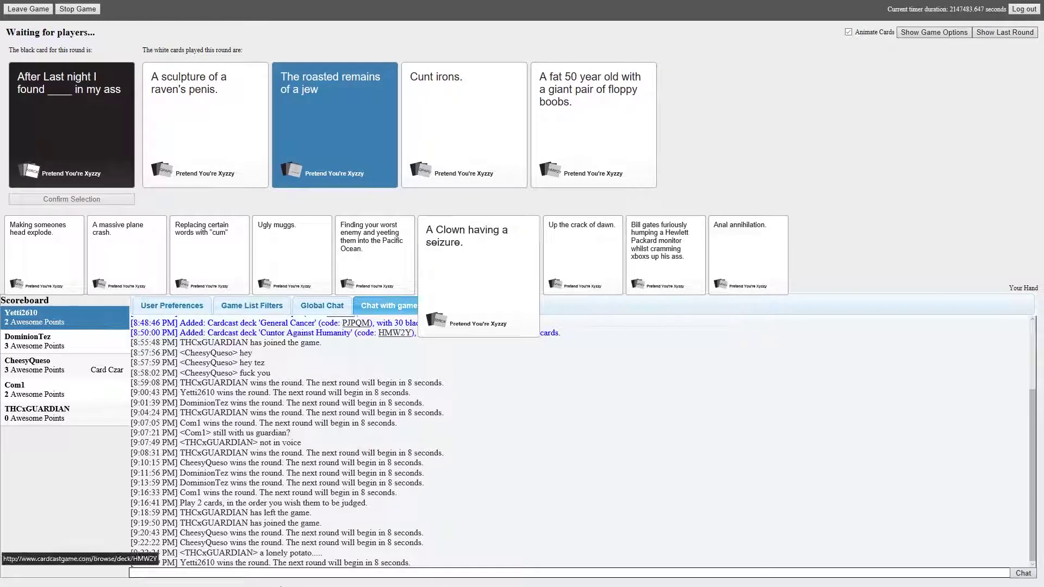
{"action": "mouse_move", "coordinate": [392, 269]}
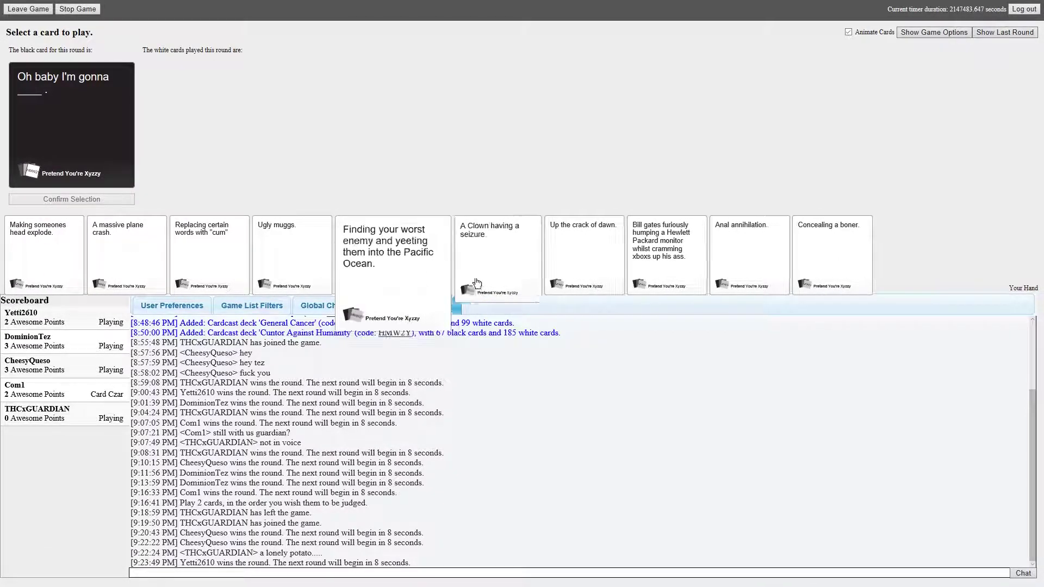
Submit 'A Clown having a seizure.' as the answer to 'Oh baby I'm gonna ____.'.
{"action": "left_click", "coordinate": [481, 281]}
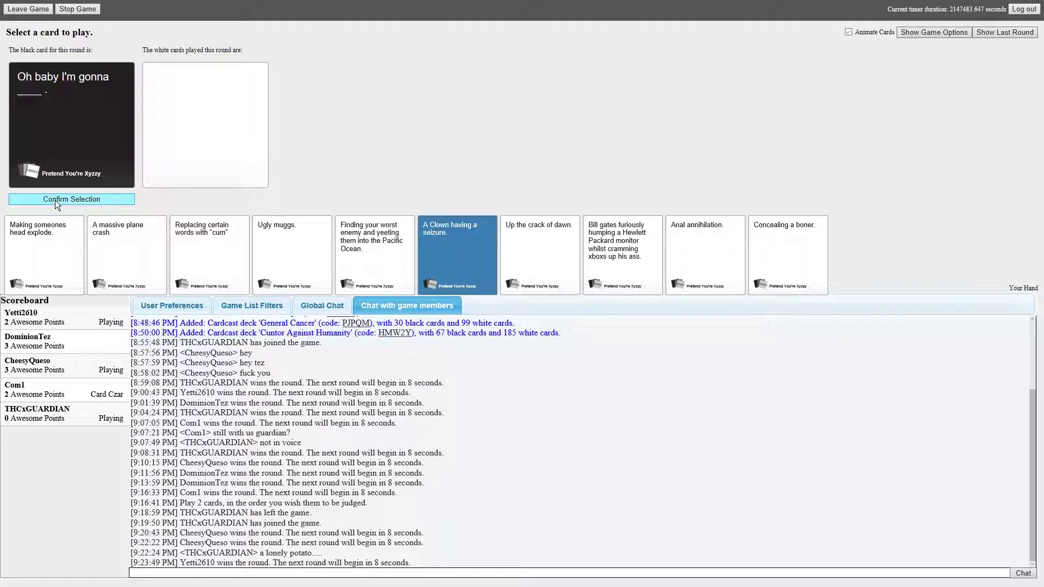
{"action": "left_click", "coordinate": [55, 200]}
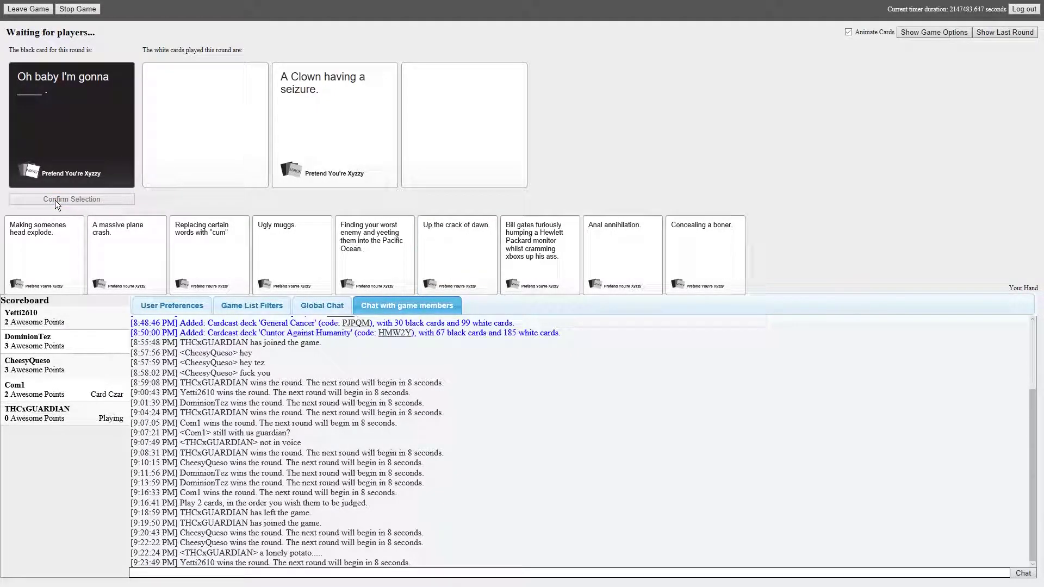
{"action": "scroll", "coordinate": [505, 426], "scroll_direction": "up", "scroll_amount": 3}
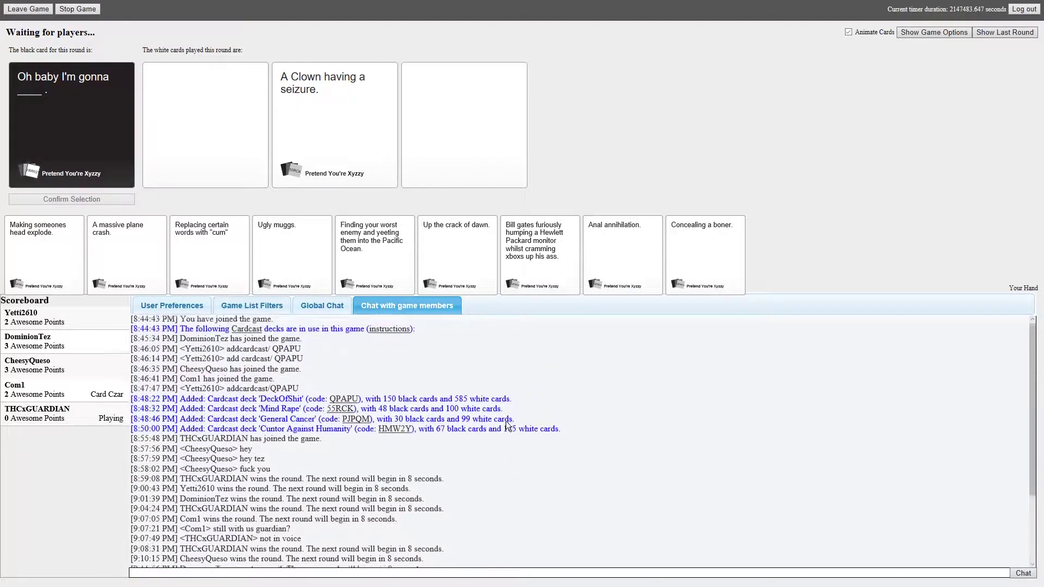
{"action": "scroll", "coordinate": [506, 421], "scroll_direction": "down", "scroll_amount": 2}
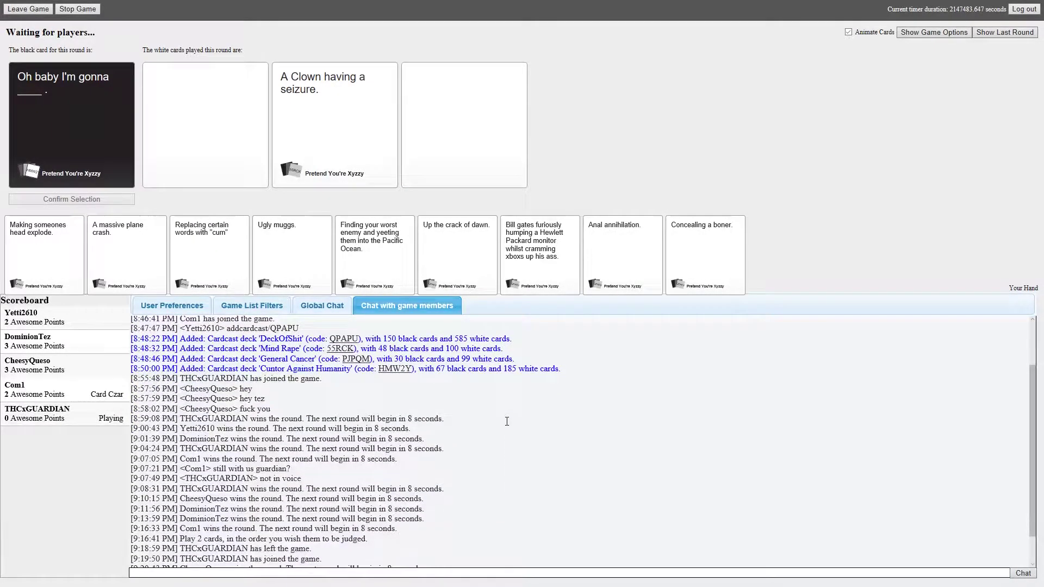
{"action": "scroll", "coordinate": [505, 421], "scroll_direction": "down", "scroll_amount": 2}
{"action": "scroll", "coordinate": [506, 421], "scroll_direction": "up", "scroll_amount": 3}
{"action": "scroll", "coordinate": [506, 421], "scroll_direction": "down", "scroll_amount": 2}
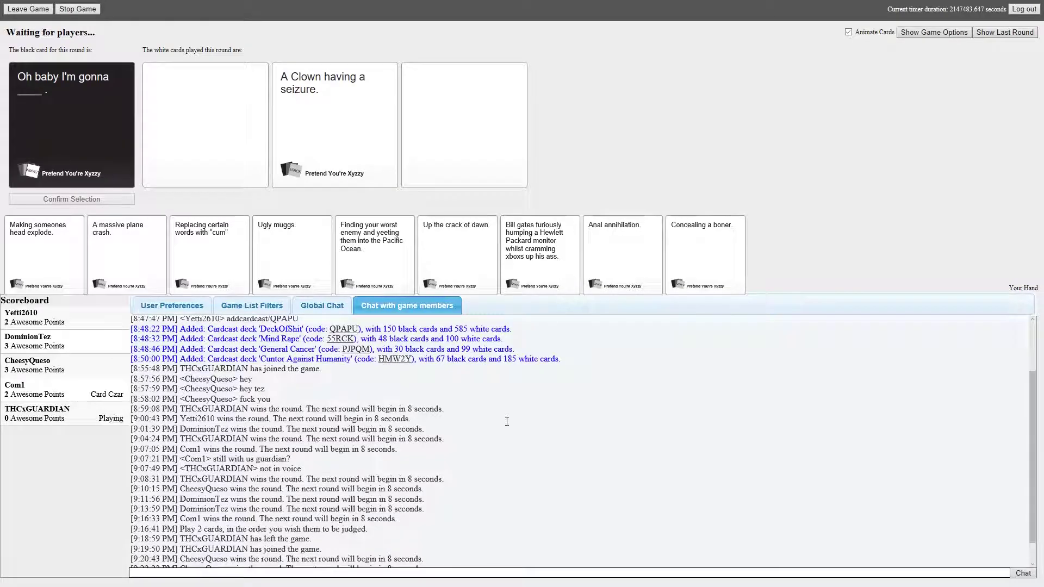
{"action": "scroll", "coordinate": [507, 421], "scroll_direction": "down", "scroll_amount": 3}
{"action": "scroll", "coordinate": [433, 467], "scroll_direction": "up", "scroll_amount": 3}
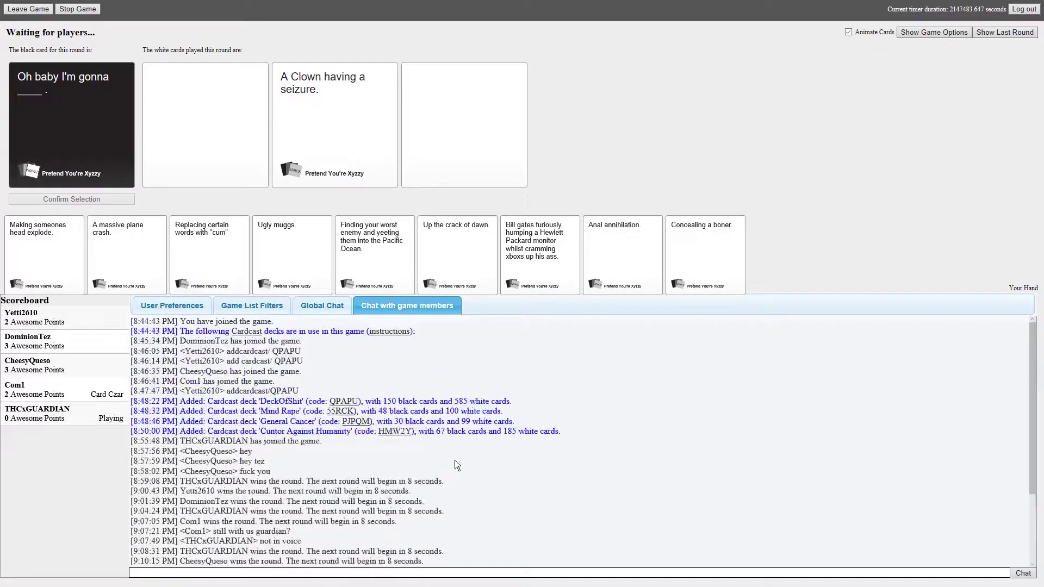
{"action": "scroll", "coordinate": [454, 460], "scroll_direction": "down", "scroll_amount": 3}
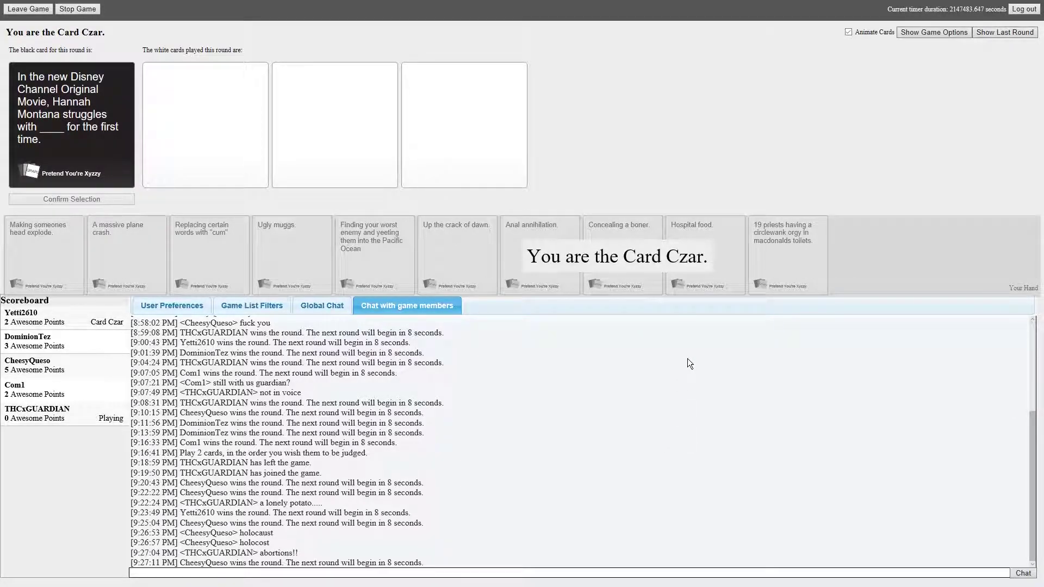
Open and close the Windows Start menu while the Hannah Montana answers come in.
{"action": "key", "text": "super"}
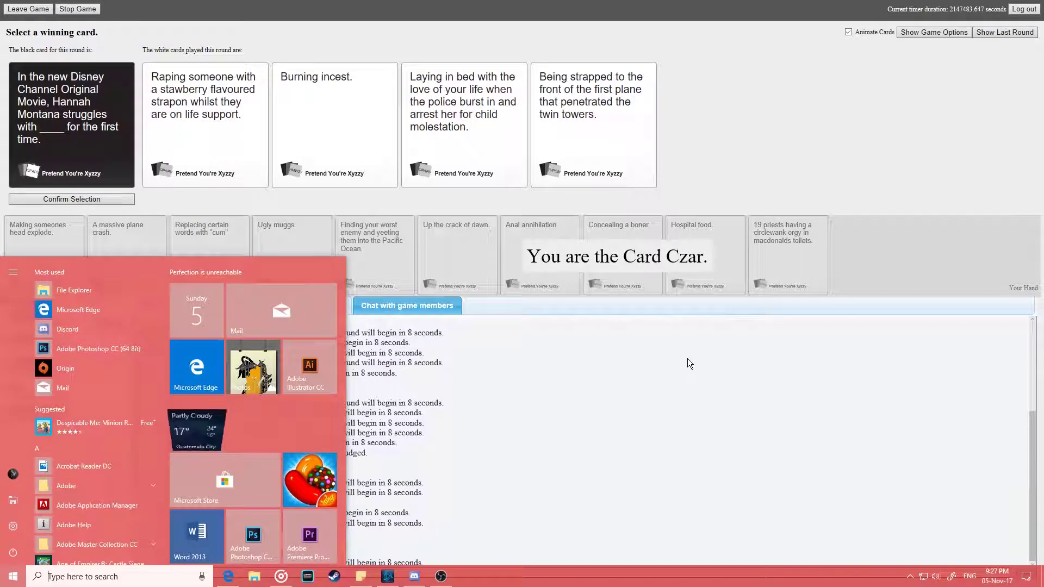
{"action": "key", "text": "super"}
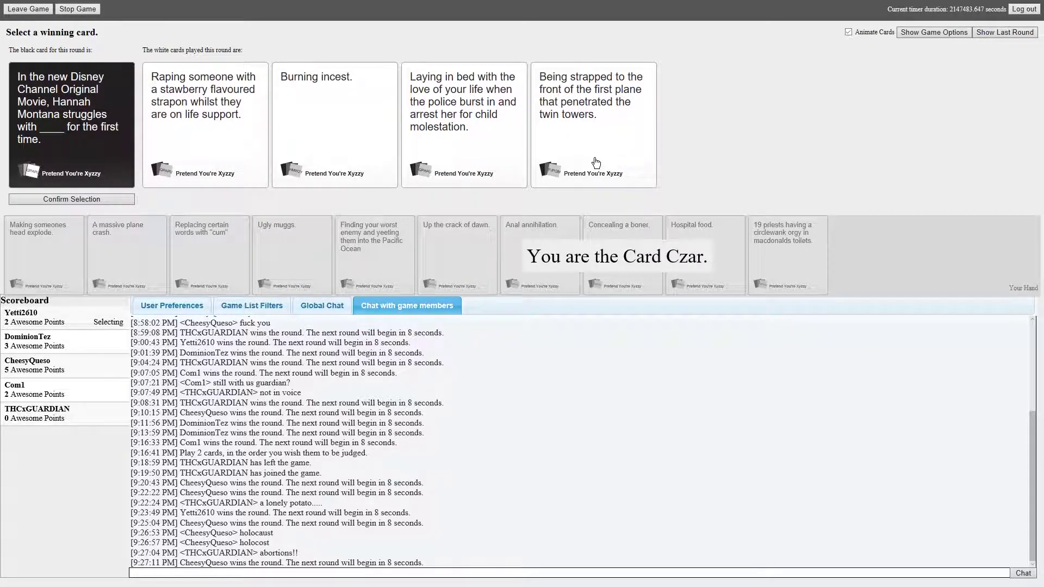
Crown 'Being strapped to the front of the first plane' as the Hannah Montana winner.
{"action": "left_click", "coordinate": [595, 163]}
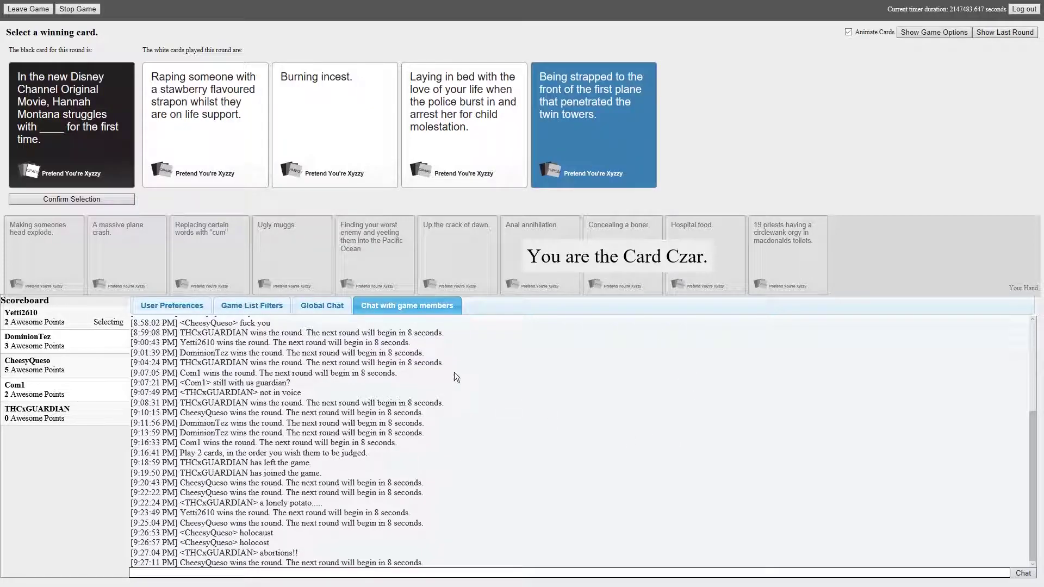
{"action": "left_click", "coordinate": [50, 199]}
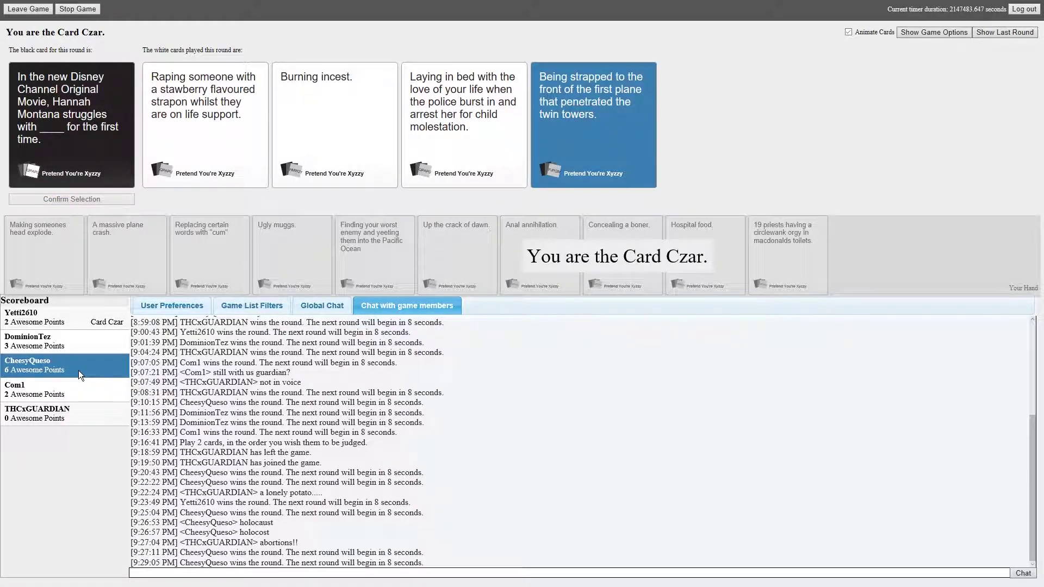
{"action": "scroll", "coordinate": [409, 543], "scroll_direction": "up", "scroll_amount": 1}
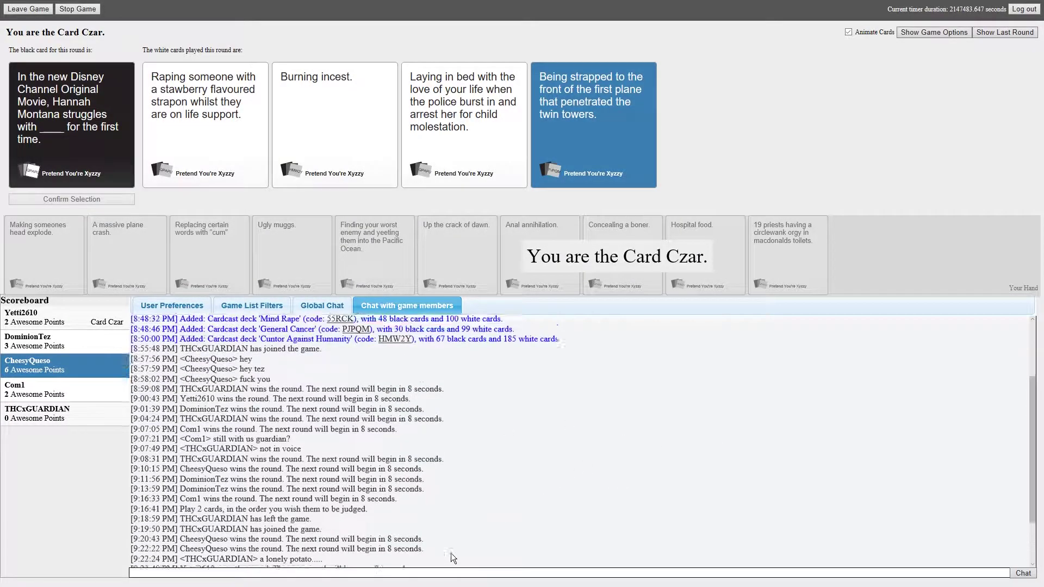
{"action": "scroll", "coordinate": [451, 558], "scroll_direction": "down", "scroll_amount": 1}
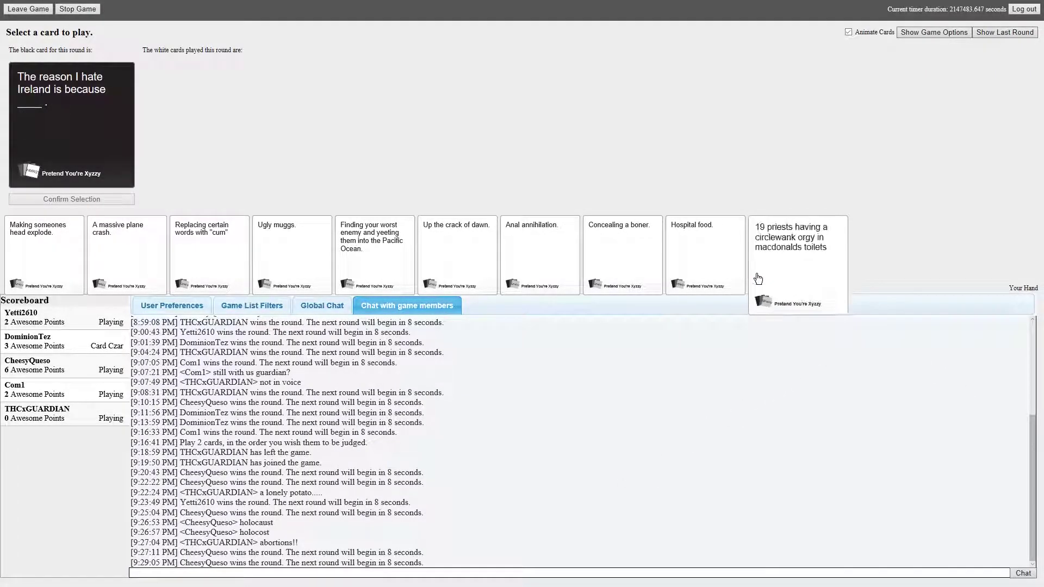
Submit the '19 priests' card from your hand for the Ireland prompt.
{"action": "left_click", "coordinate": [777, 253]}
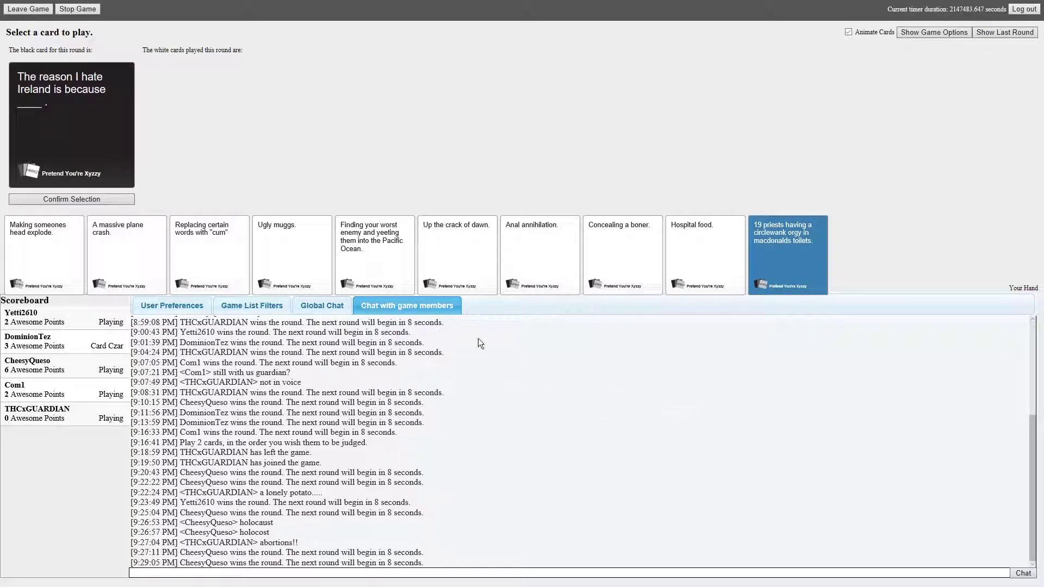
{"action": "left_click", "coordinate": [95, 199]}
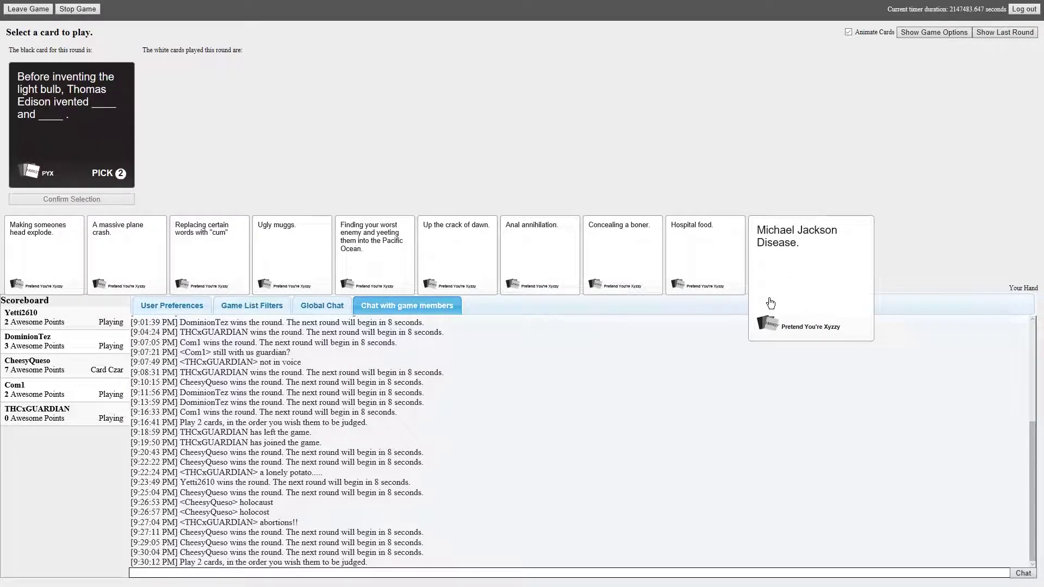
Play 'Michael Jackson Disease.' first, then 'Anal annihilation.' into the Thomas Edison prompt.
{"action": "left_click", "coordinate": [786, 265]}
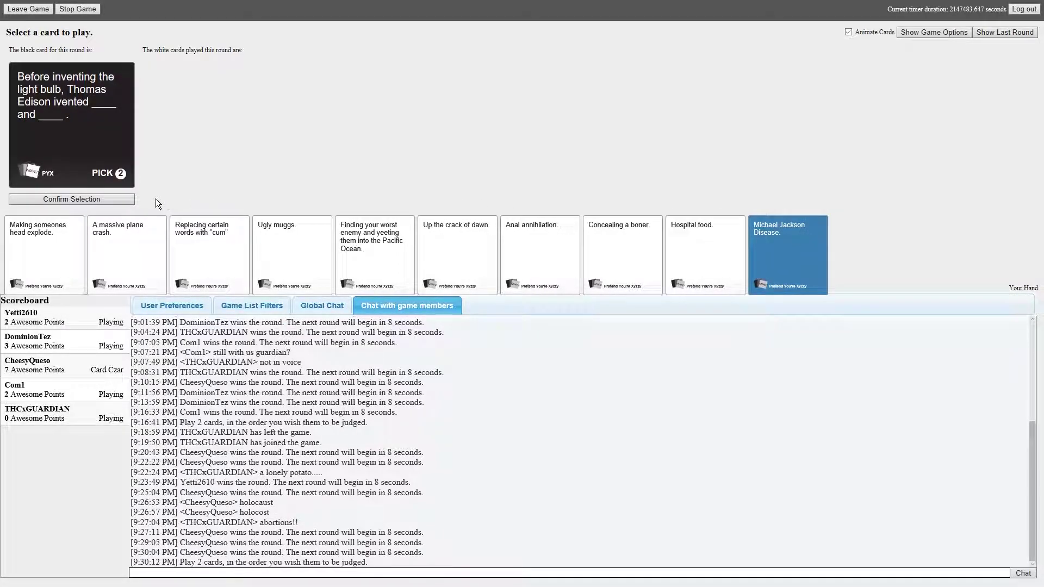
{"action": "left_click", "coordinate": [90, 201]}
{"action": "left_click", "coordinate": [571, 249]}
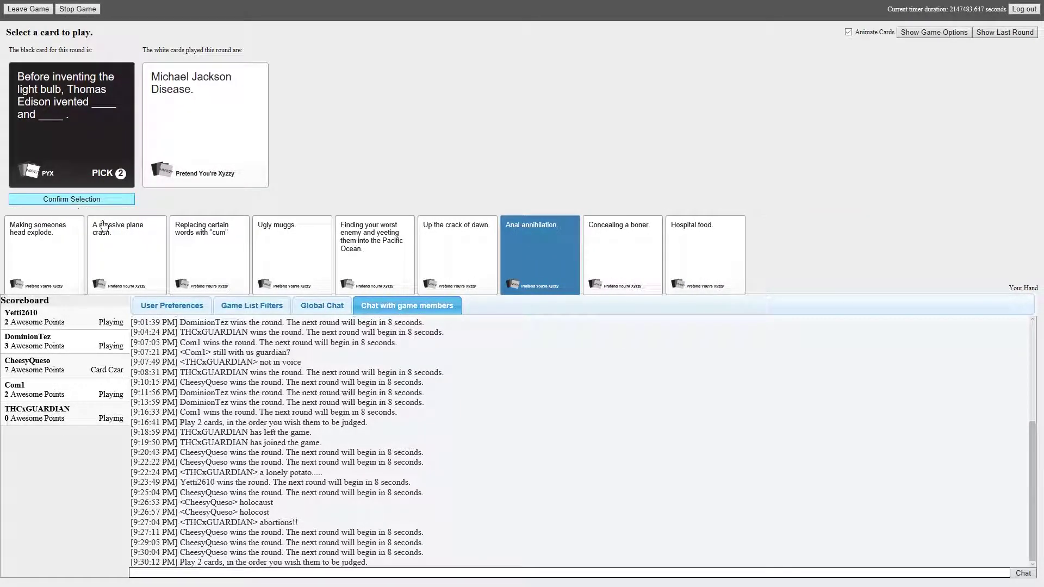
{"action": "left_click", "coordinate": [72, 199]}
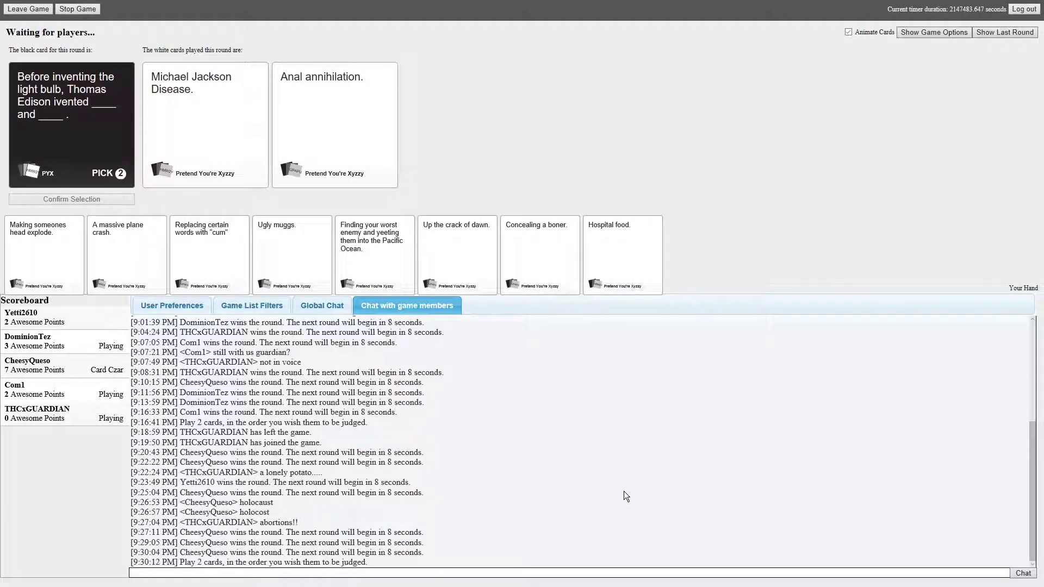